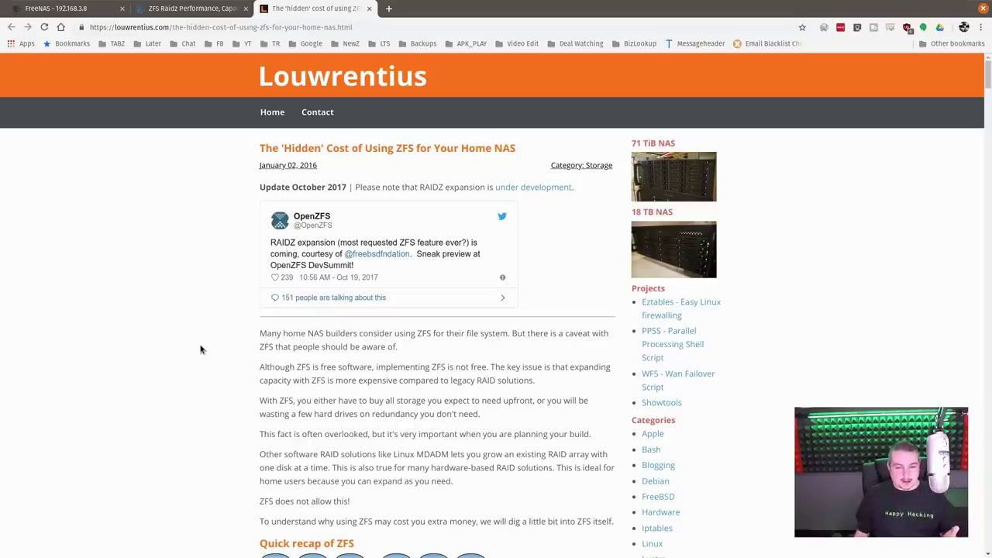
# Highlight the RAIDZ expansion note, then read down to 'You can't add hard drives to a VDEV'.
pyautogui.moveTo(417, 188); pyautogui.dragTo(462, 188)
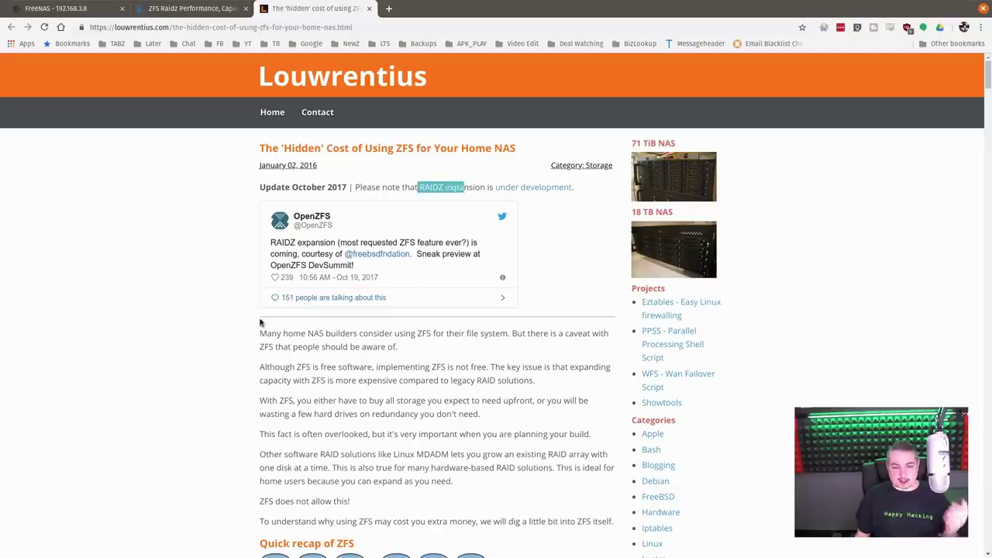
pyautogui.click(185, 351)
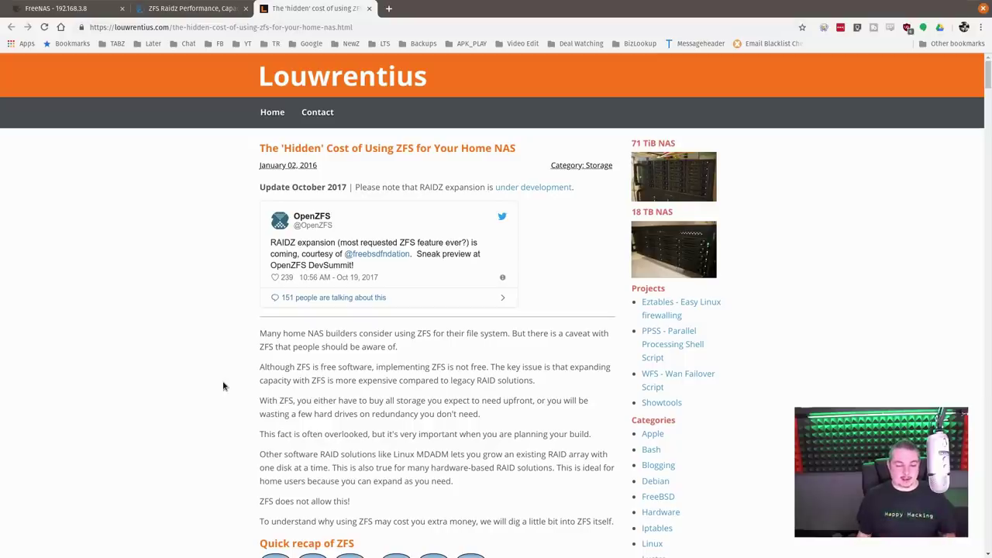
pyautogui.scroll(-5, 223, 385)
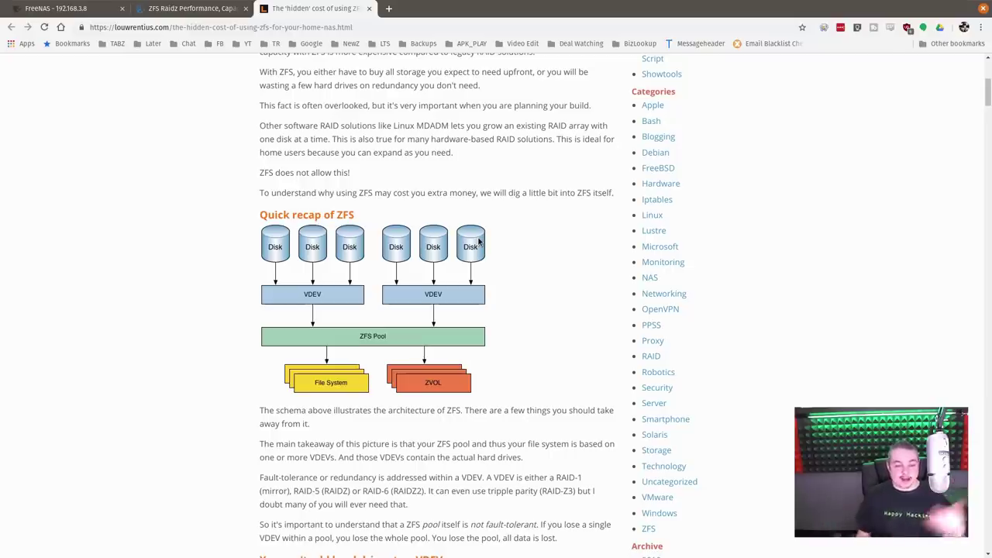
pyautogui.scroll(-5, 511, 295)
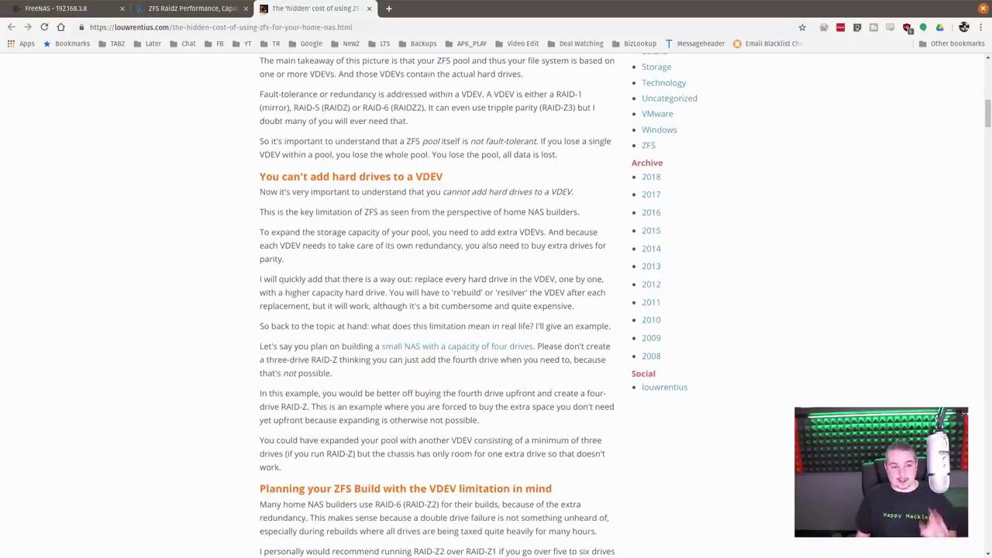
# Browse calomel.org's ZFS Raidz Performance tables for spinning disks and SSDs, down to the Questions section.
pyautogui.click(229, 8)
pyautogui.scroll(3, 505, 277)
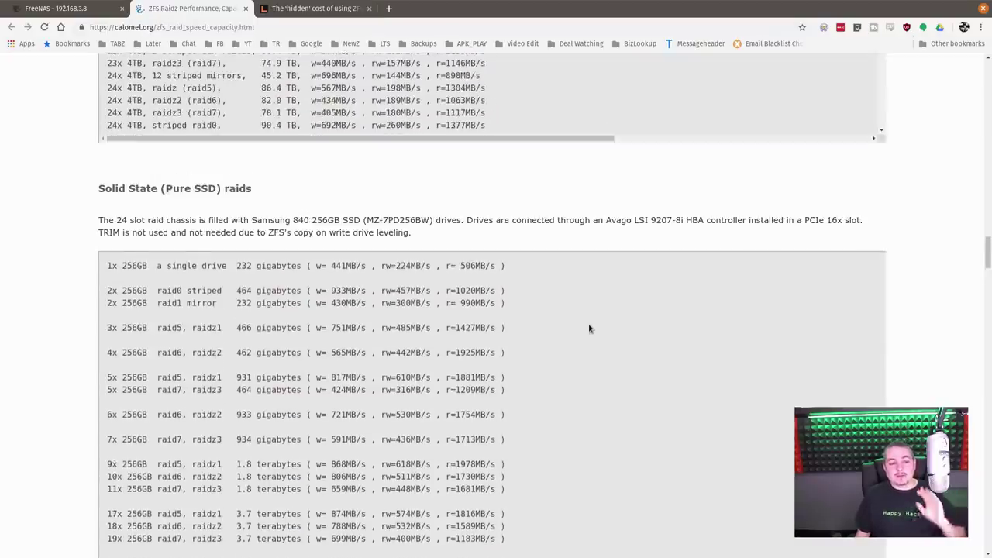
pyautogui.scroll(6, 589, 329)
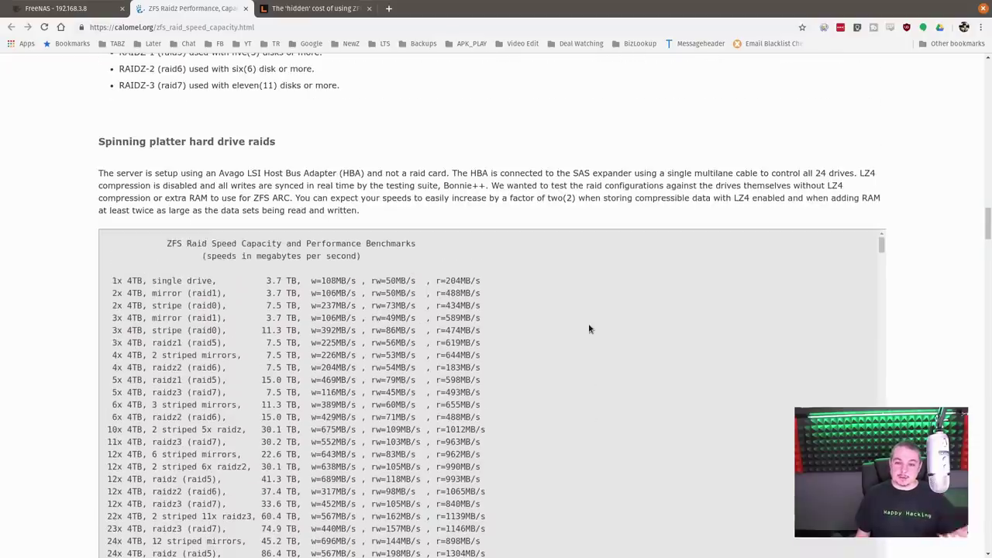
pyautogui.scroll(-4, 590, 329)
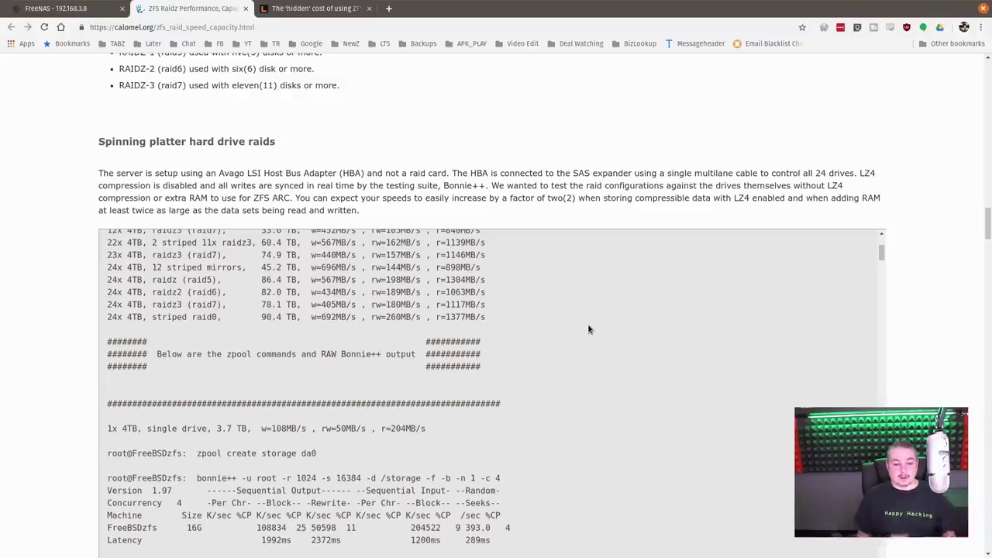
pyautogui.scroll(-4, 587, 329)
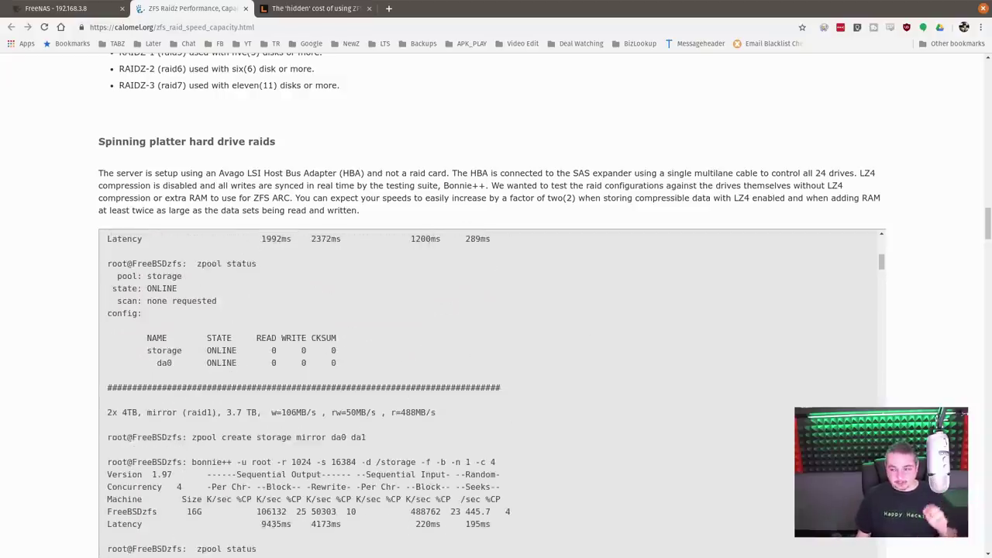
pyautogui.scroll(-10, 497, 310)
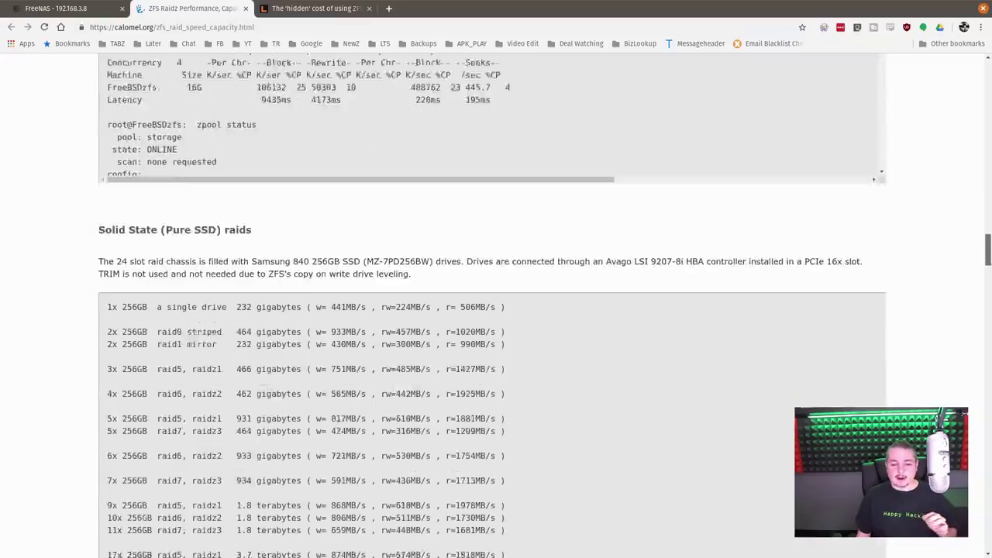
pyautogui.scroll(-2, 497, 310)
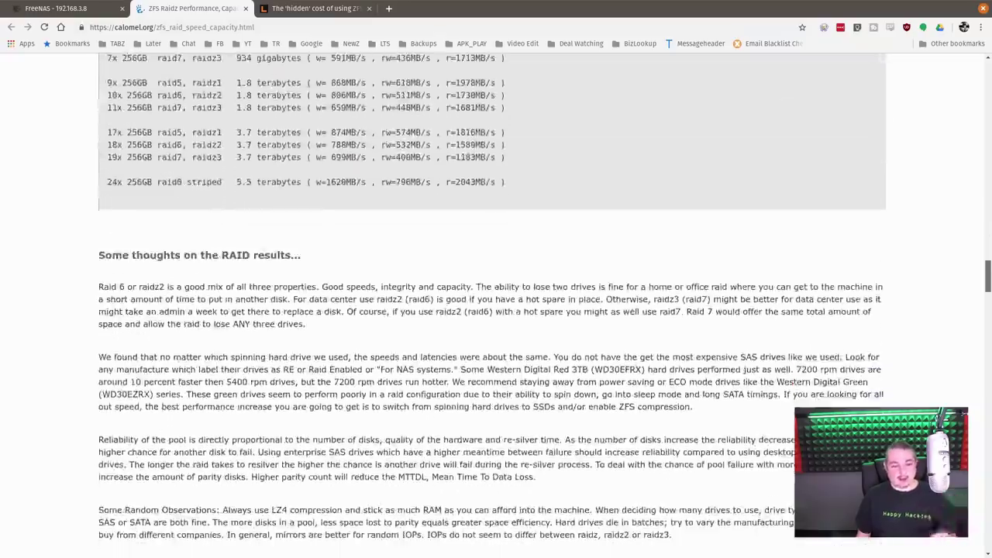
pyautogui.scroll(5, 496, 311)
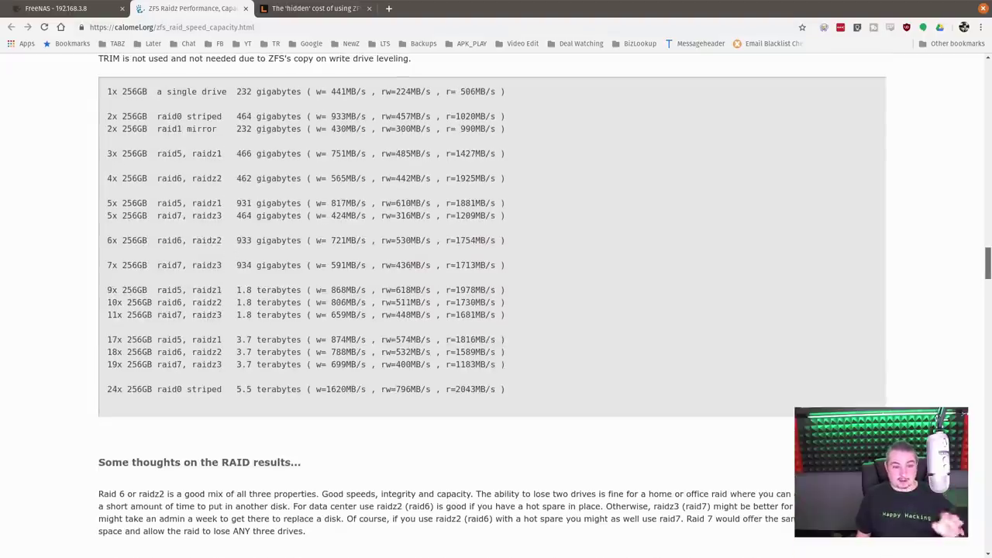
pyautogui.scroll(1, 270, 341)
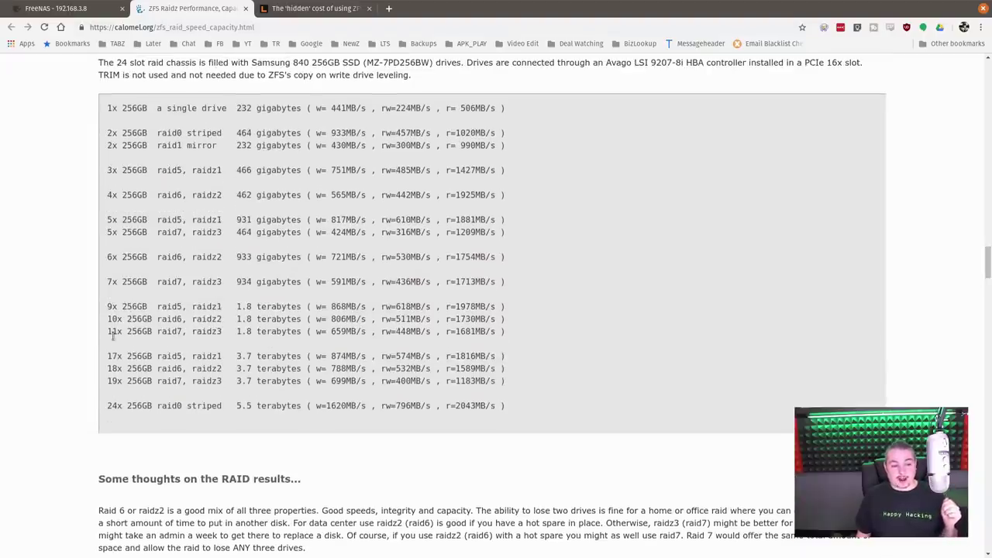
pyautogui.scroll(3, 233, 361)
pyautogui.scroll(-7, 426, 411)
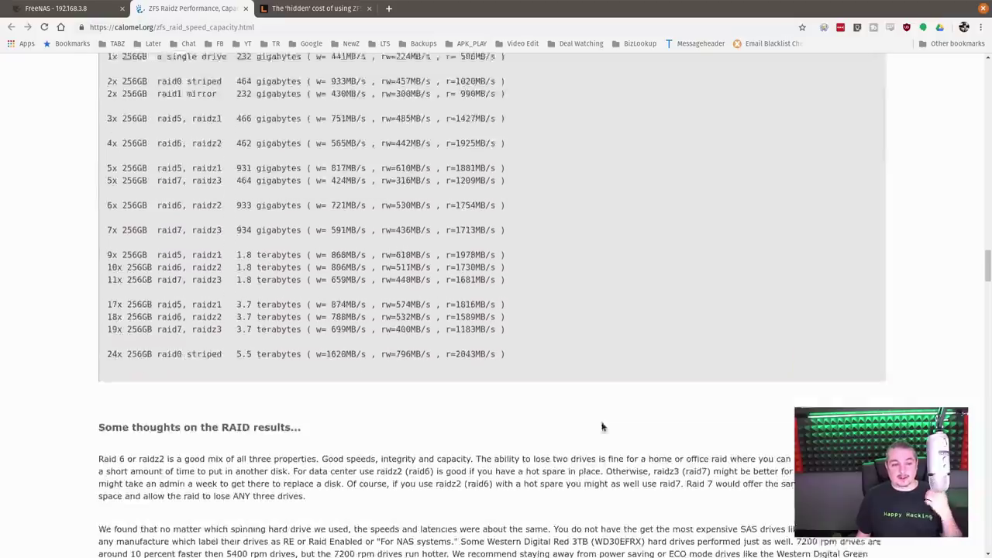
pyautogui.scroll(-3, 776, 342)
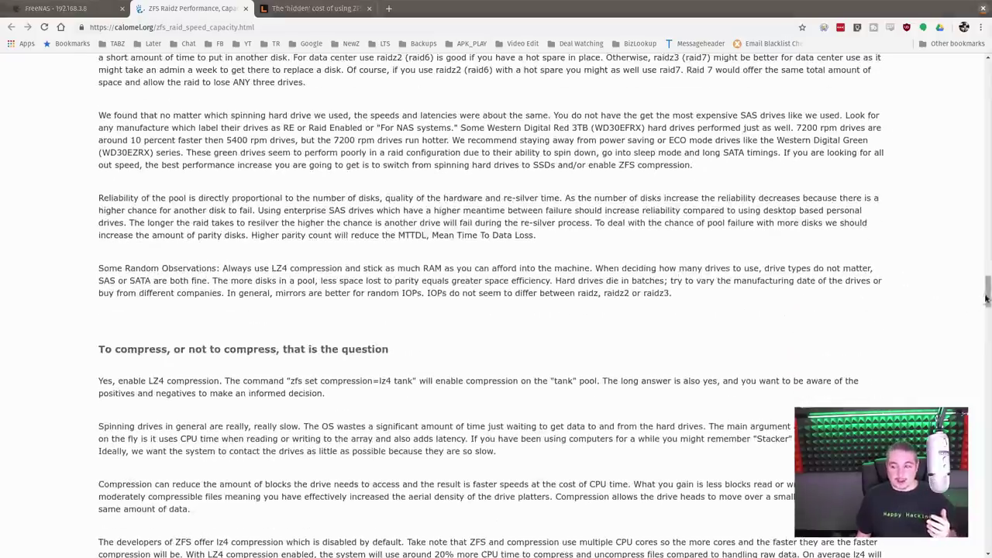
pyautogui.moveTo(984, 300); pyautogui.dragTo(983, 528)
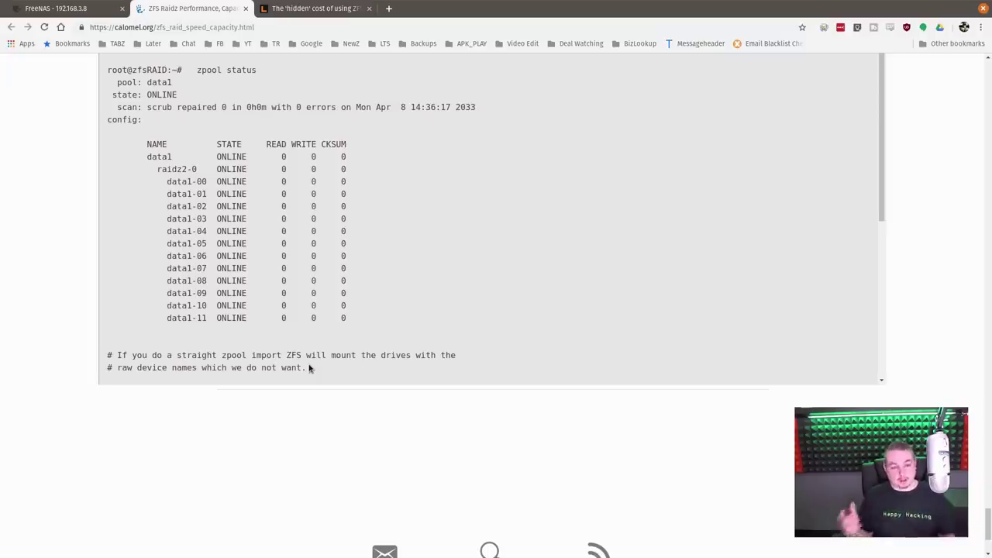
# Start creating a new pool in FreeNAS named 'test'.
pyautogui.click(83, 7)
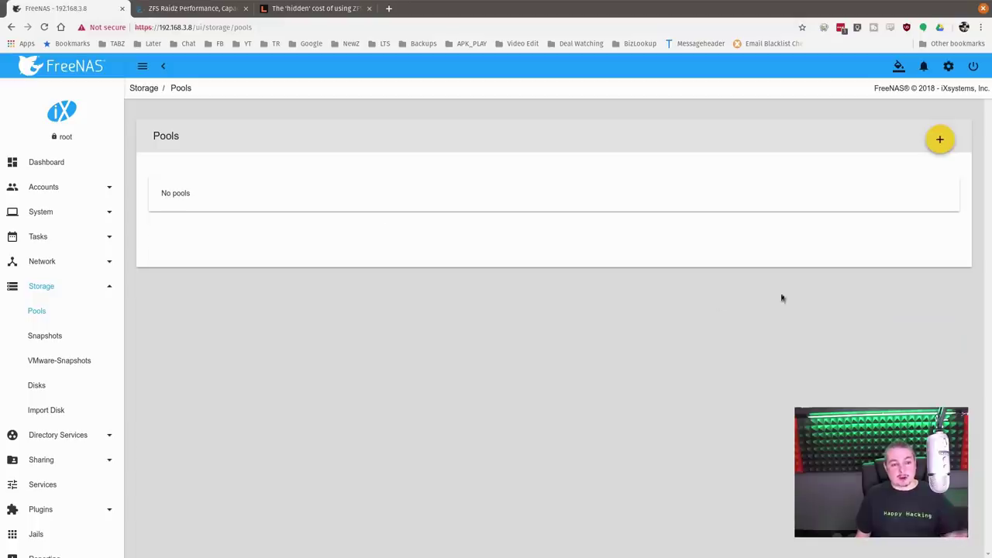
pyautogui.click(940, 140)
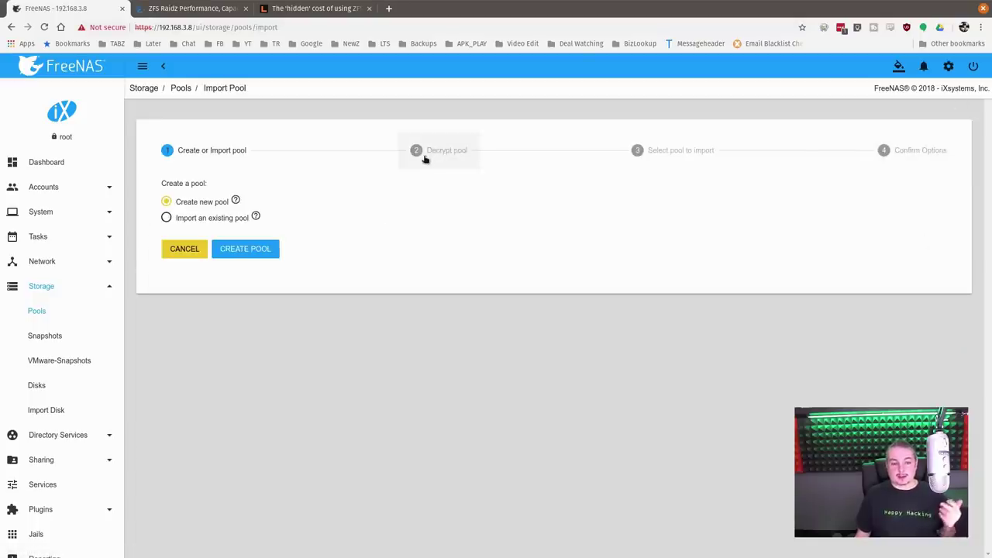
pyautogui.click(265, 254)
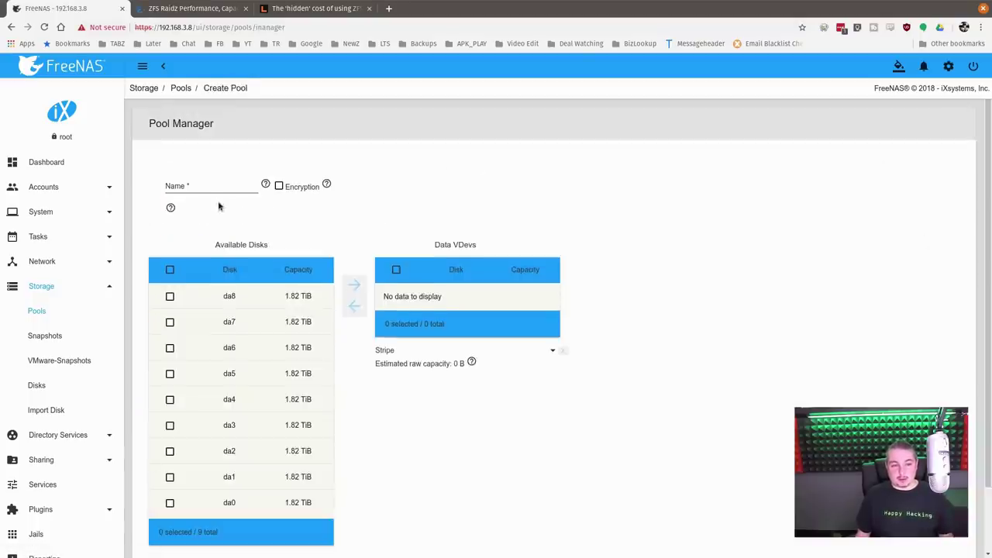
pyautogui.click(216, 187)
pyautogui.write('test')
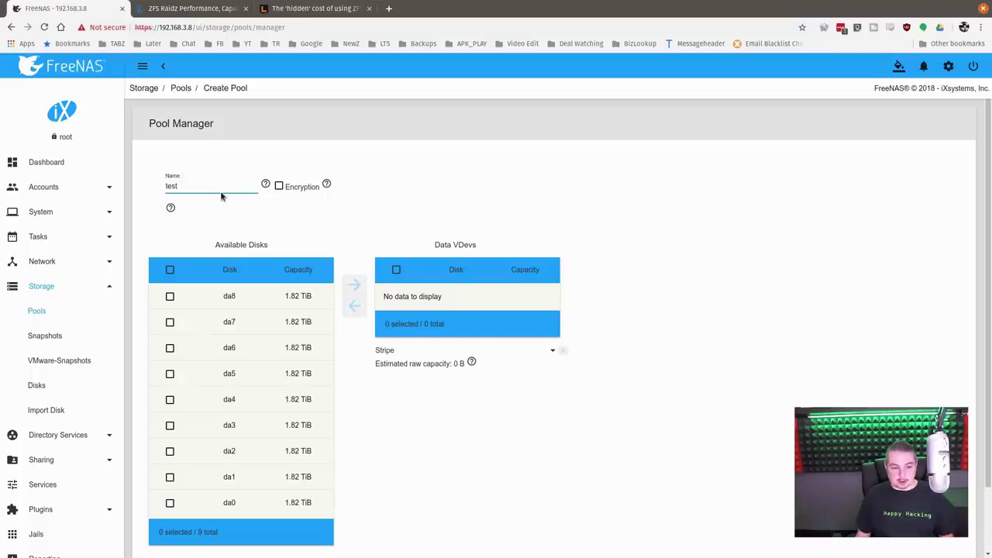
# Put da8, da7 and da6 into the data vdev and confirm creating the pool.
pyautogui.click(170, 297)
pyautogui.click(170, 322)
pyautogui.click(170, 347)
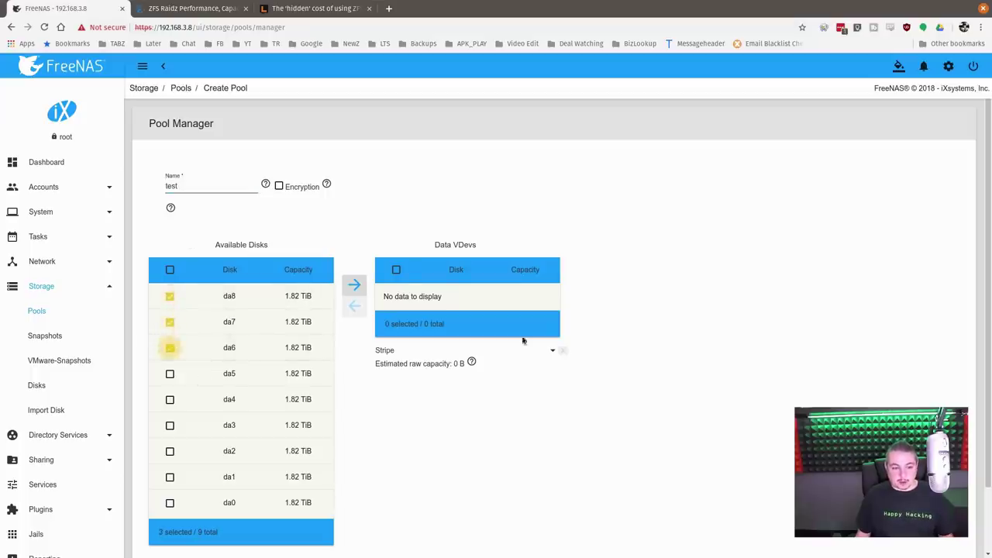
pyautogui.click(355, 288)
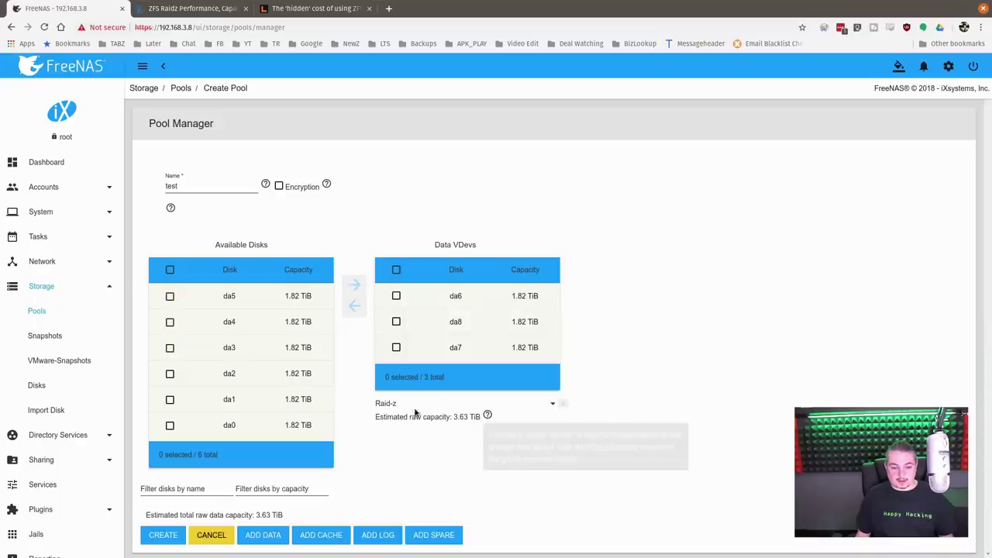
pyautogui.click(163, 535)
pyautogui.click(423, 334)
pyautogui.click(570, 337)
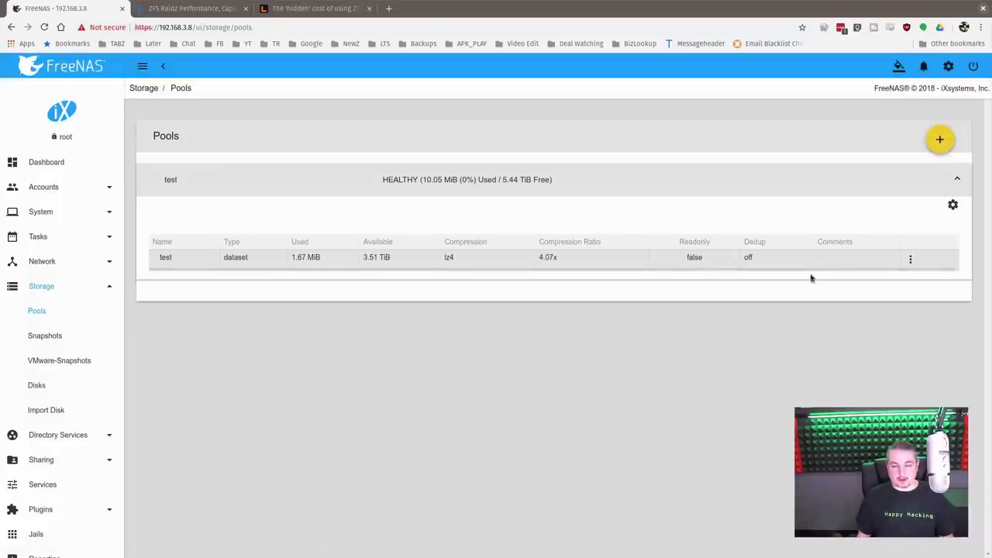
# Begin extending pool test and stage da5, da4 and da3 as a new Raid-z data vdev.
pyautogui.click(953, 207)
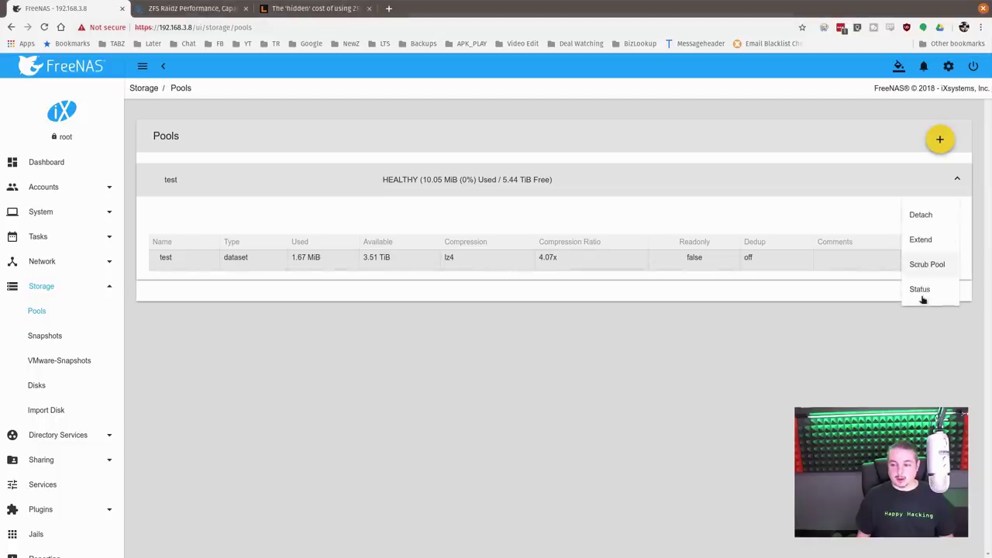
pyautogui.click(922, 239)
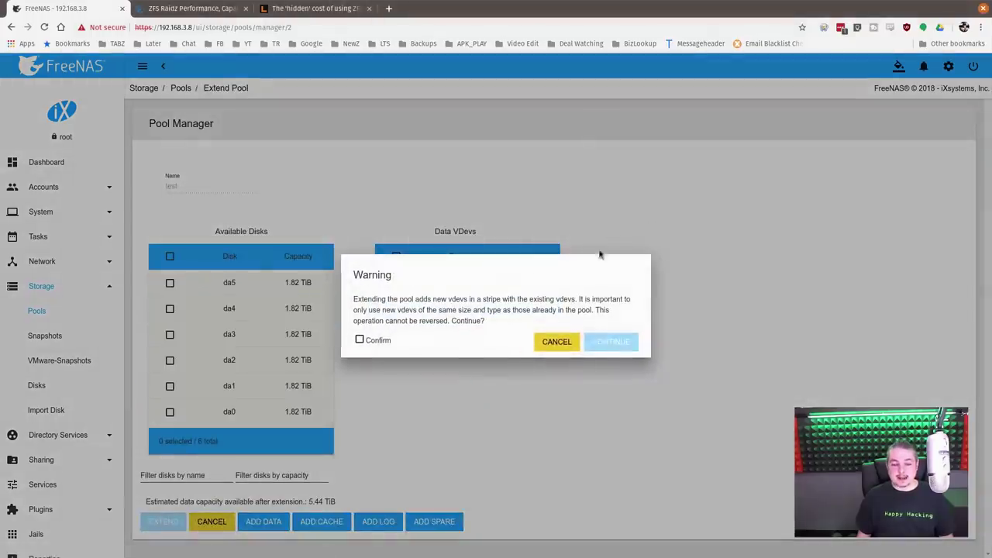
pyautogui.click(360, 339)
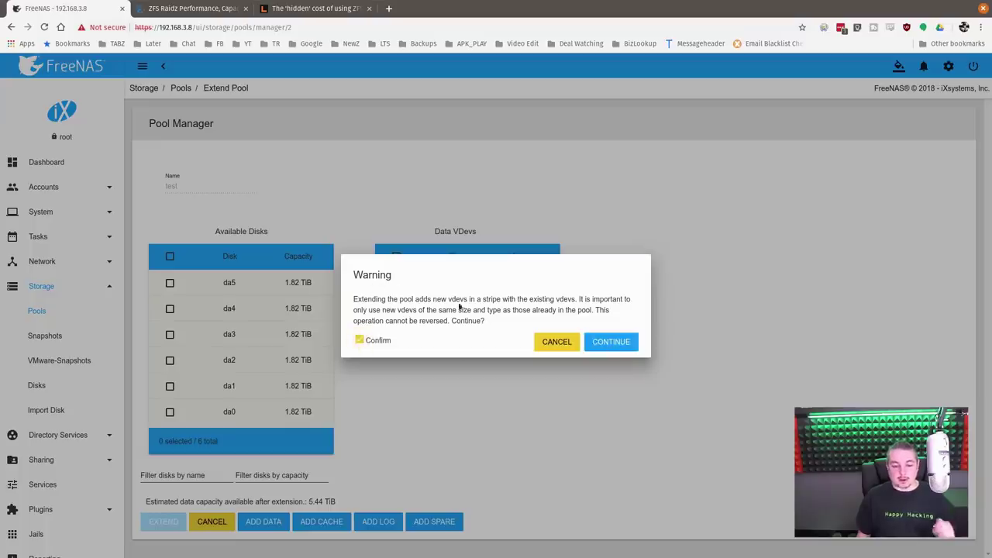
pyautogui.click(609, 344)
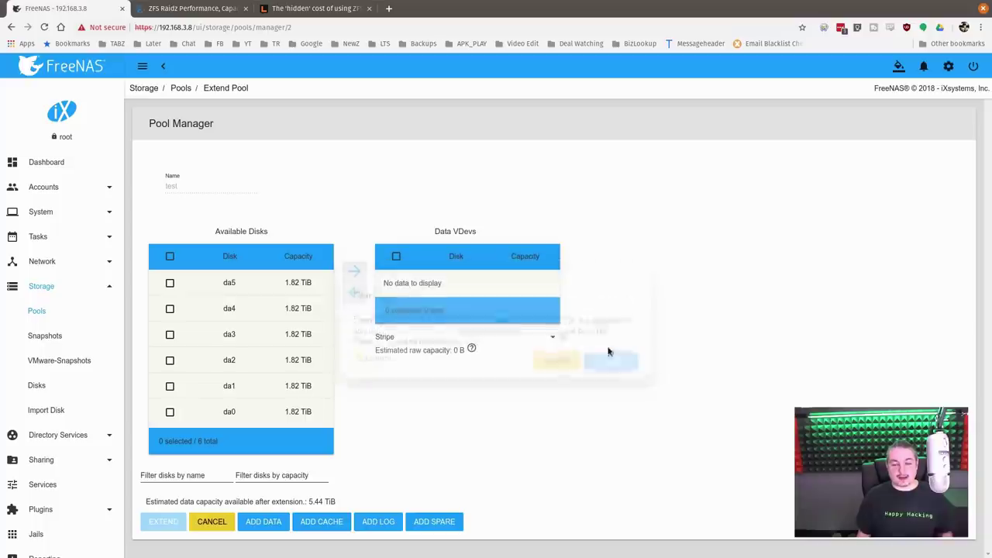
pyautogui.click(170, 283)
pyautogui.click(170, 309)
pyautogui.click(170, 335)
pyautogui.click(354, 271)
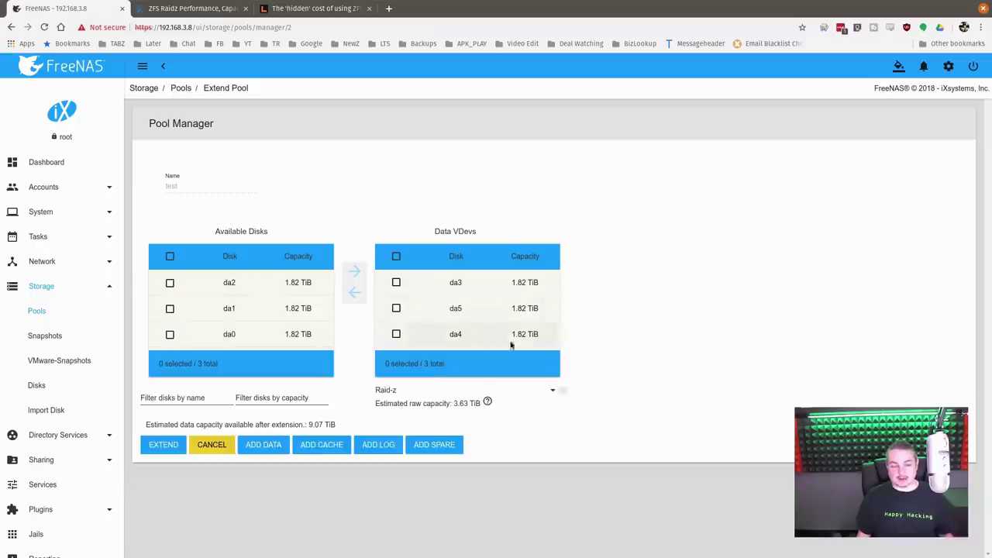
# Extend pool test with the da3–da5 Raid-z vdev, confirming the disks will be erased.
pyautogui.click(159, 447)
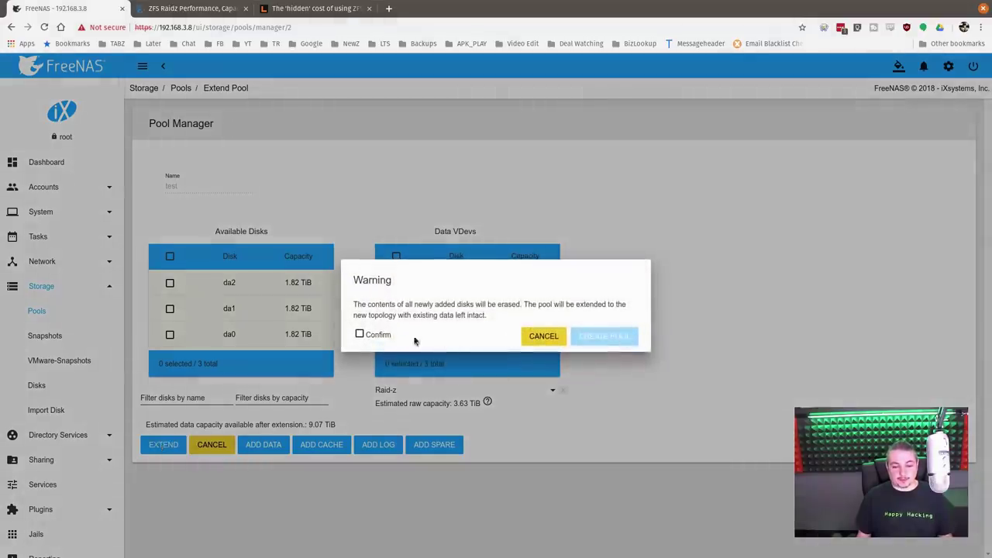
pyautogui.click(361, 334)
pyautogui.click(606, 344)
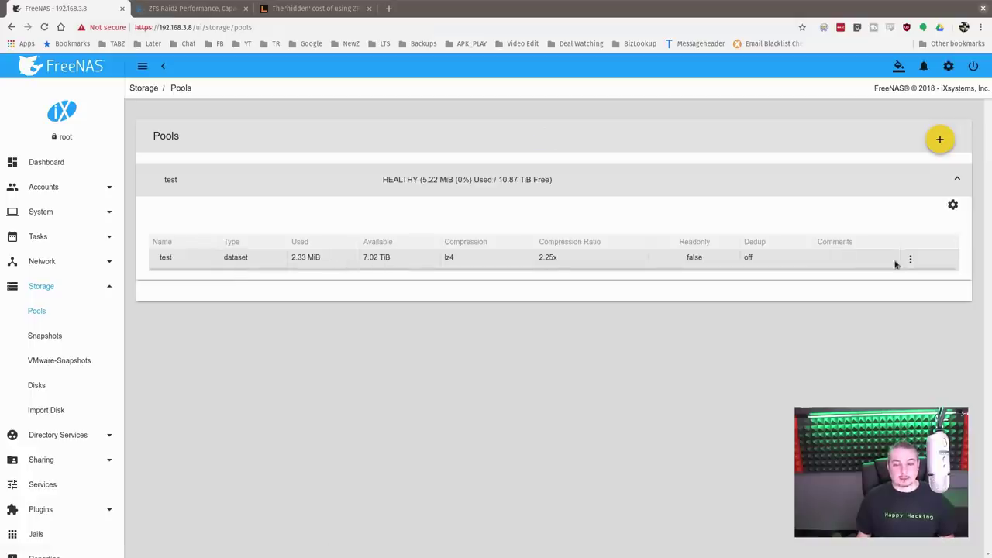
pyautogui.click(952, 205)
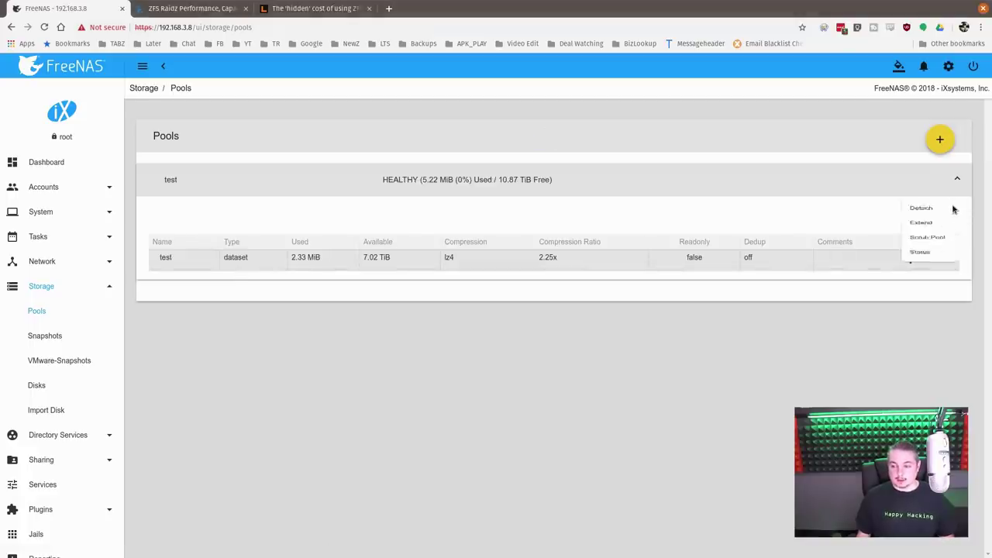
pyautogui.click(921, 289)
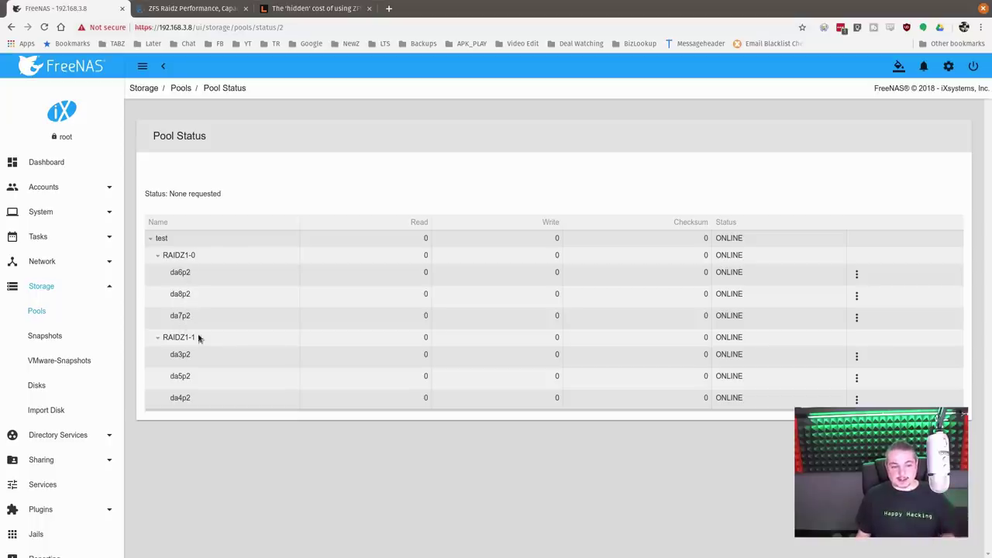
pyautogui.click(37, 312)
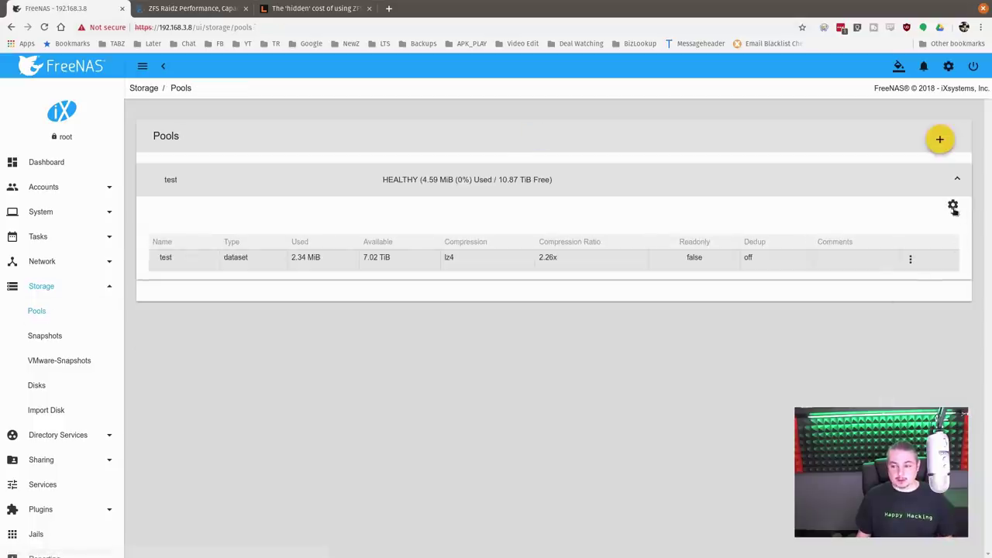
# Extend pool test again with a Raid-z vdev of da0, da1 and da2, confirming both warnings.
pyautogui.click(954, 208)
pyautogui.click(931, 240)
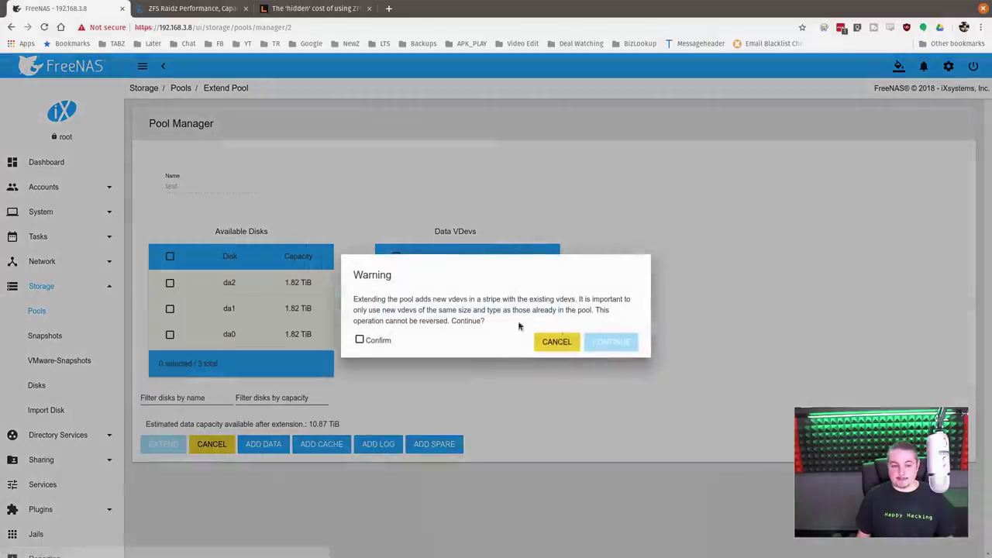
pyautogui.click(361, 338)
pyautogui.click(613, 343)
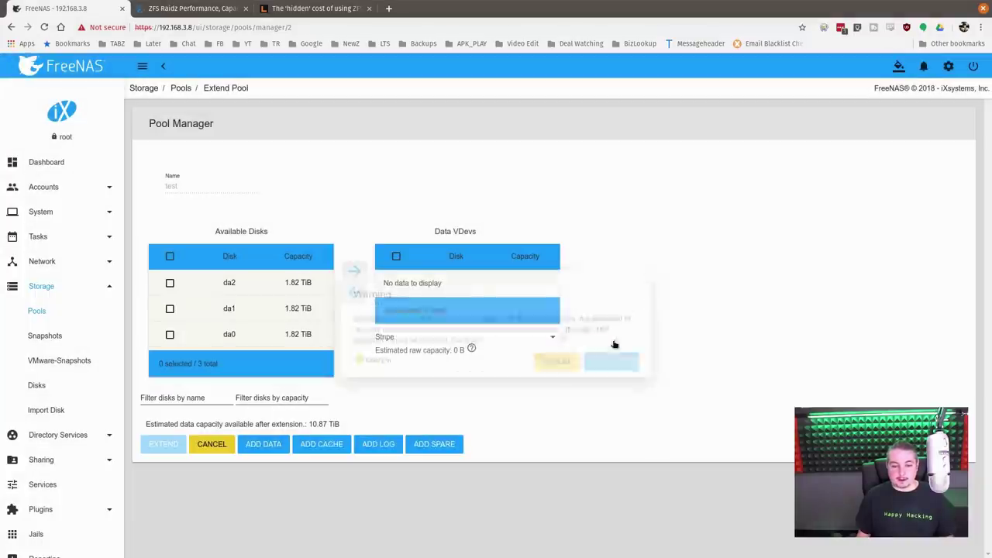
pyautogui.click(170, 256)
pyautogui.click(354, 270)
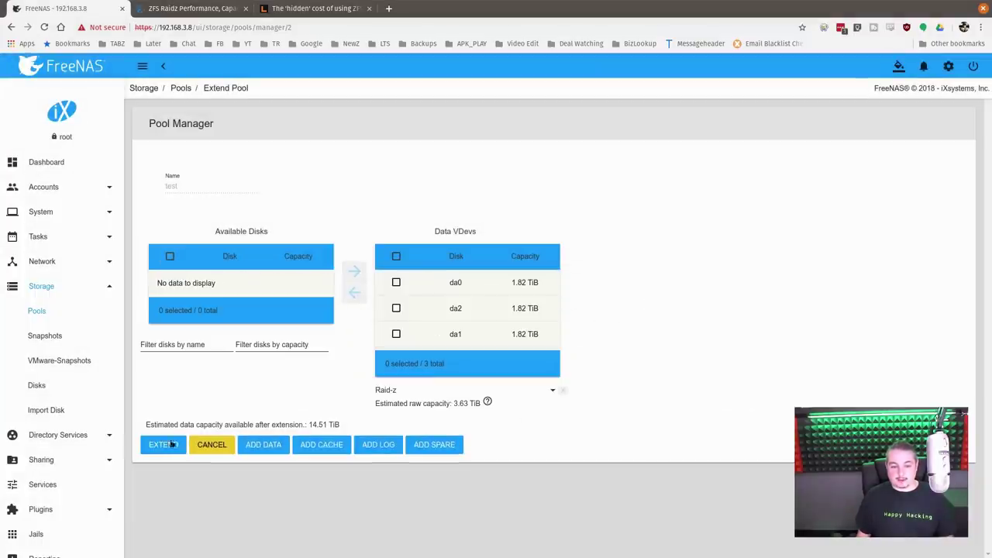
pyautogui.click(155, 448)
pyautogui.click(362, 339)
pyautogui.click(613, 343)
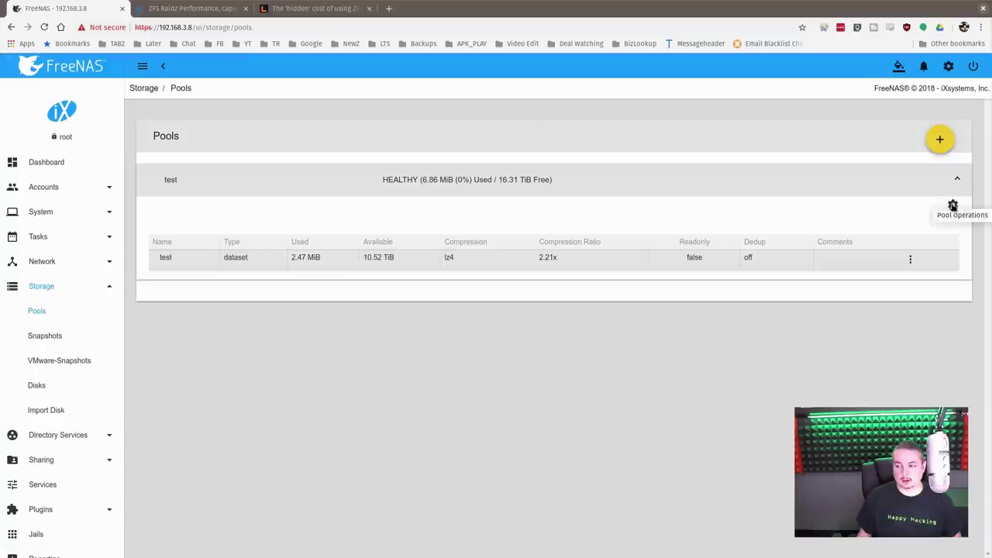
# Show pool test's status with its three RAIDZ1 vdevs, all ONLINE.
pyautogui.click(953, 204)
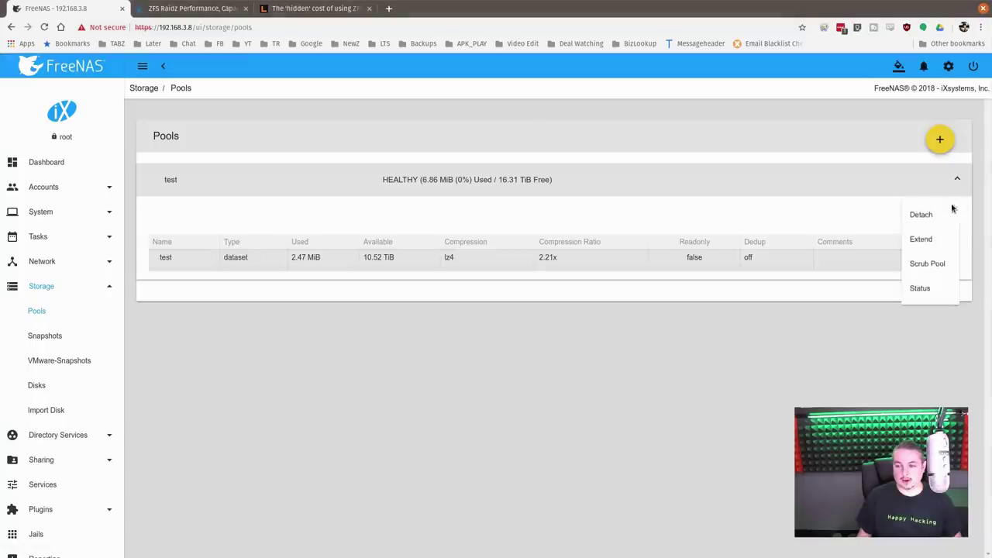
pyautogui.click(916, 297)
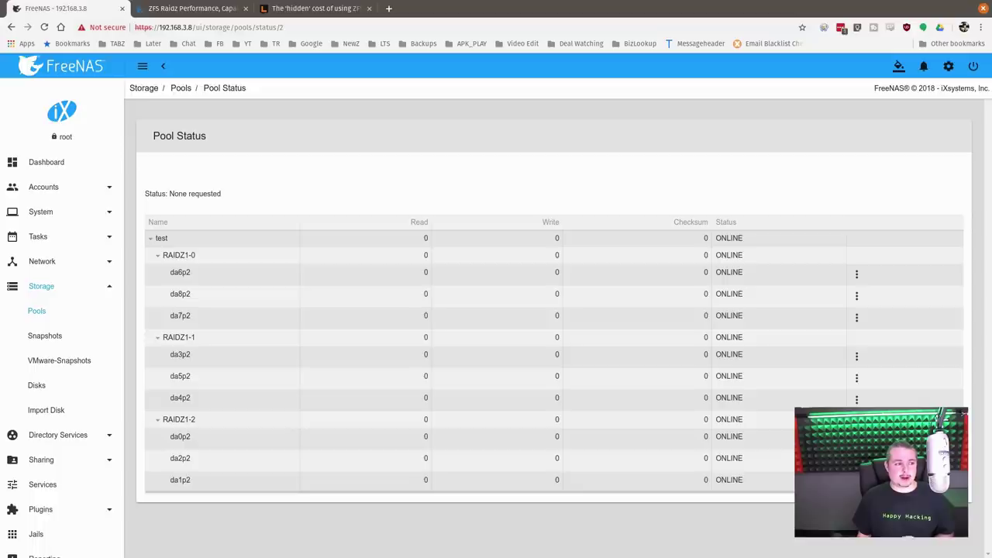
# Reopen the Delphix 'ZFS RAIDZ stripe width' article and scroll through it.
pyautogui.hotkey('ctrl', 'shift', 't')
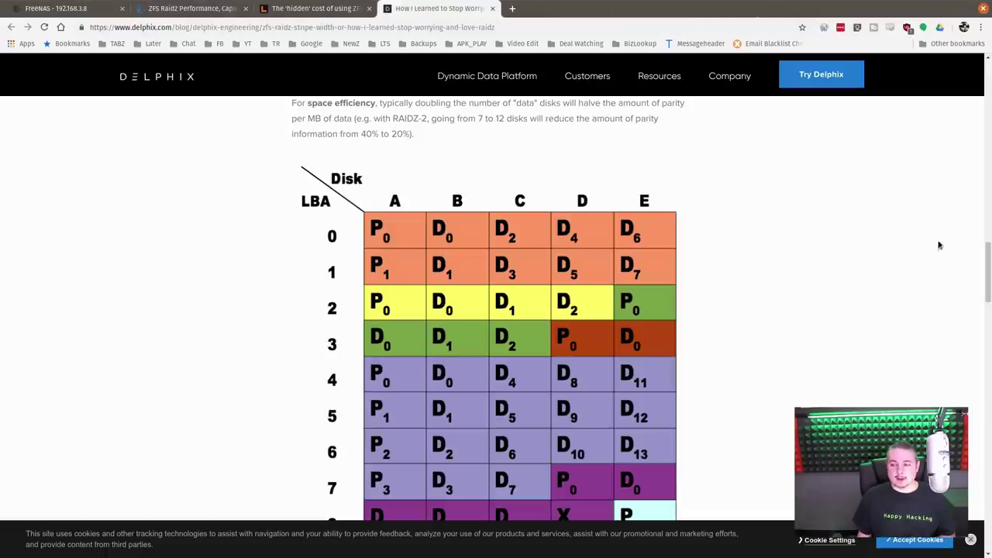
pyautogui.moveTo(987, 271); pyautogui.dragTo(987, 83)
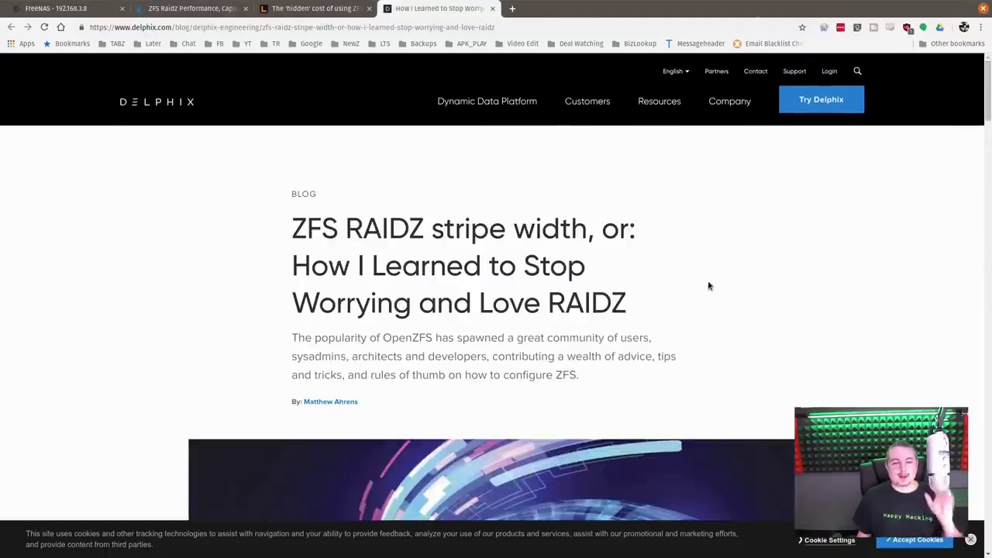
pyautogui.scroll(-10, 804, 281)
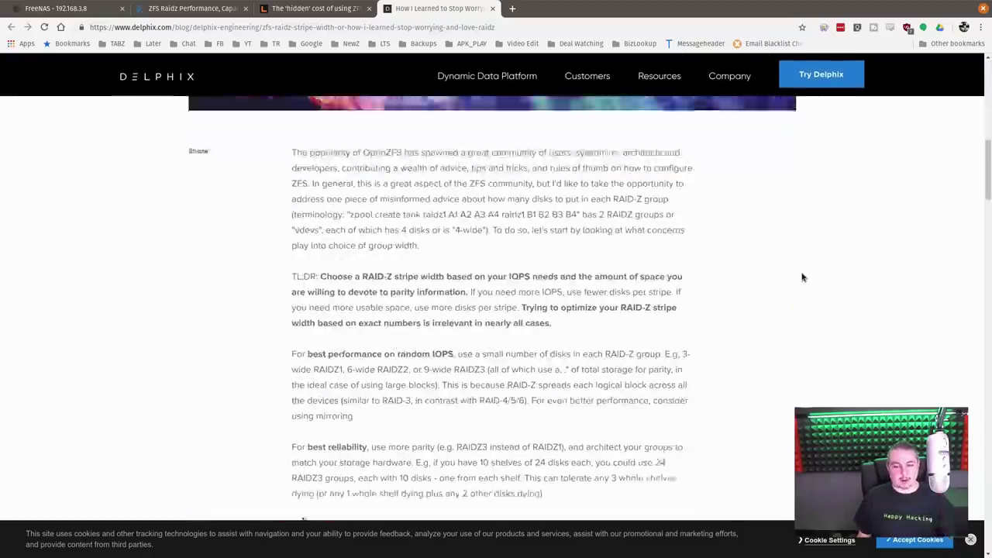
pyautogui.scroll(-4, 803, 278)
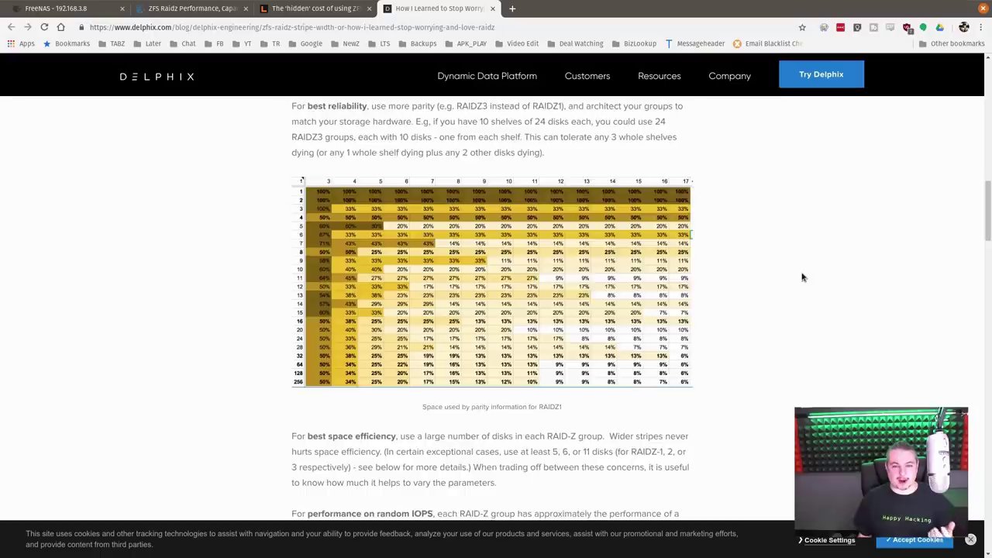
pyautogui.scroll(1, 803, 277)
pyautogui.scroll(-1, 783, 288)
pyautogui.scroll(1, 784, 288)
pyautogui.scroll(-2, 778, 296)
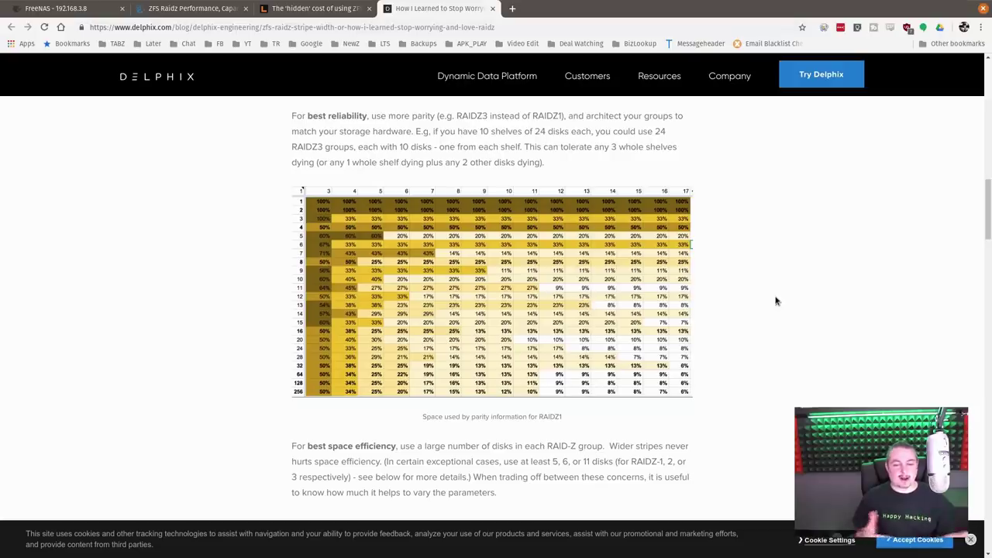
pyautogui.moveTo(988, 217); pyautogui.dragTo(988, 93)
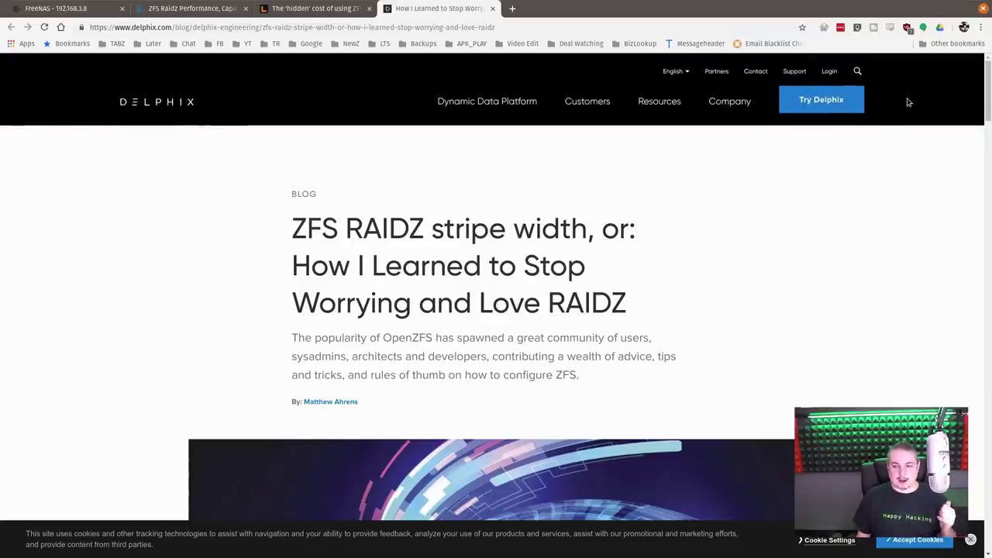
# Finish reading the Delphix RAIDZ article, then return to the FreeNAS Pool Status for test.
pyautogui.moveTo(987, 98); pyautogui.dragTo(931, 476)
pyautogui.scroll(3, 217, 268)
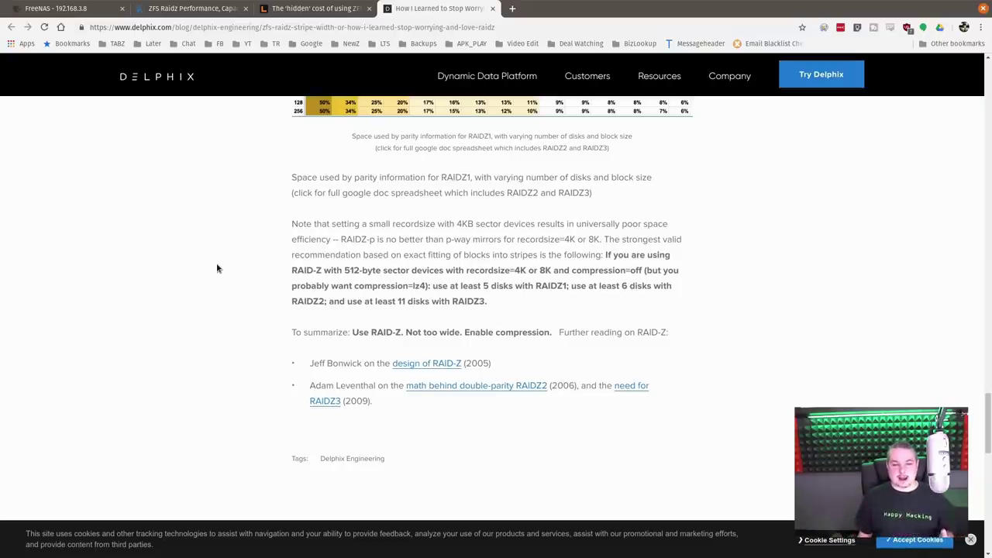
pyautogui.scroll(6, 659, 260)
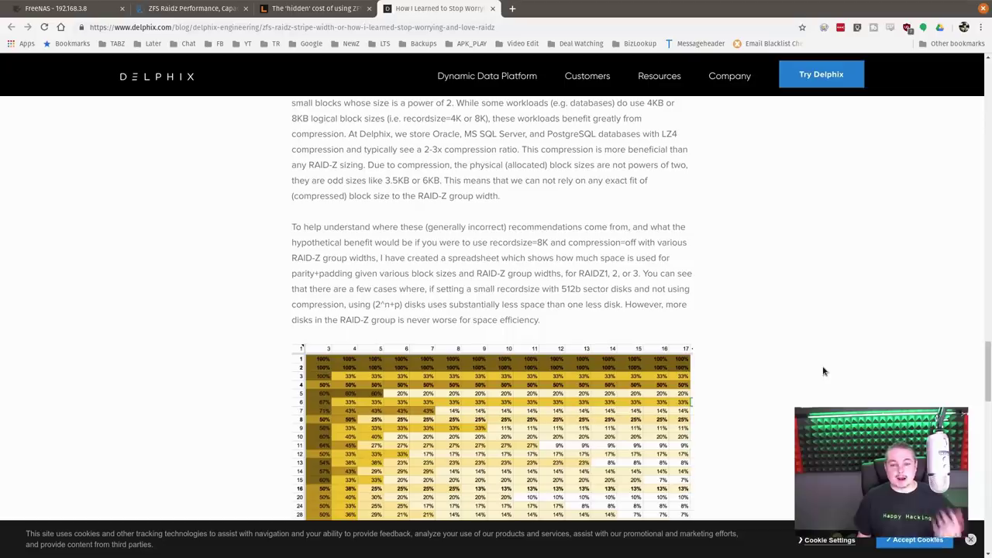
pyautogui.moveTo(989, 385); pyautogui.dragTo(987, 118)
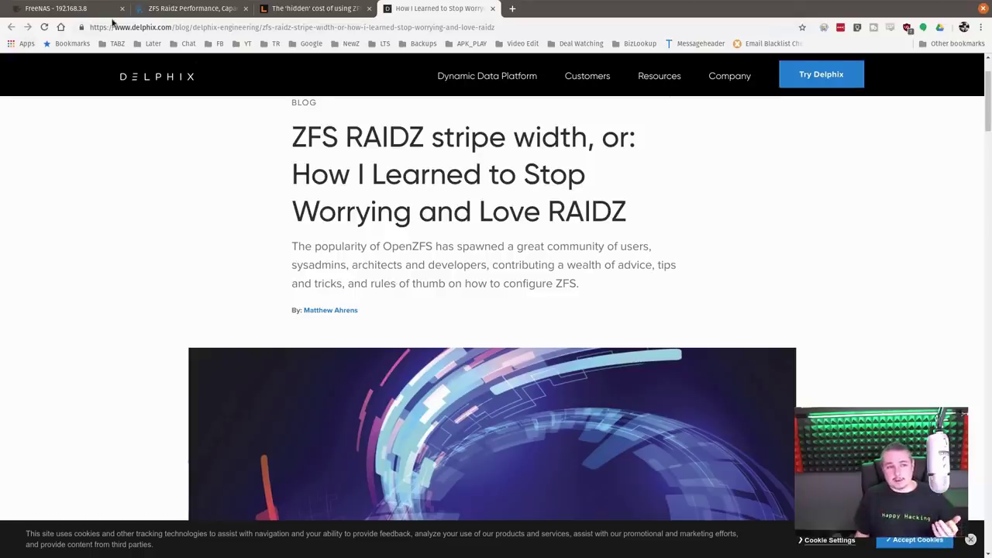
pyautogui.click(71, 7)
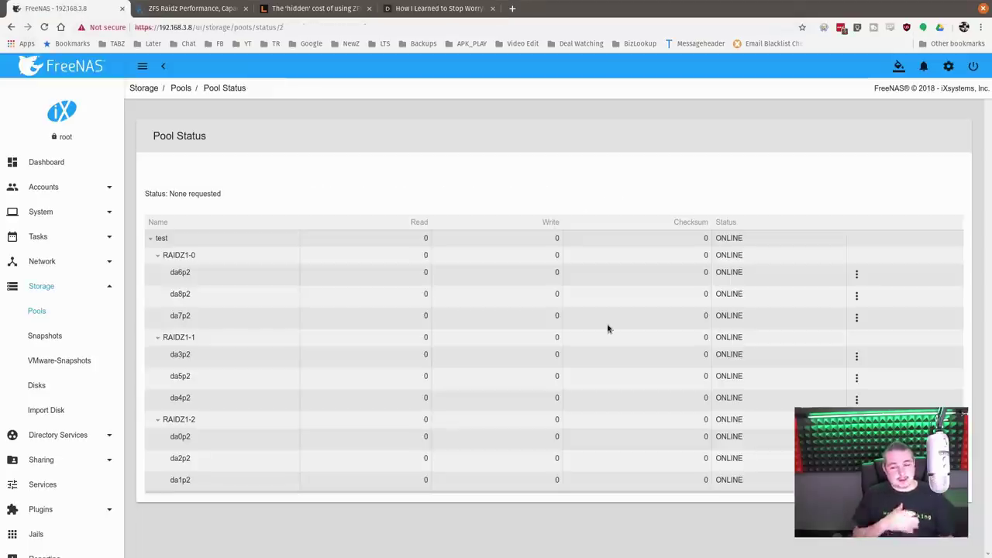